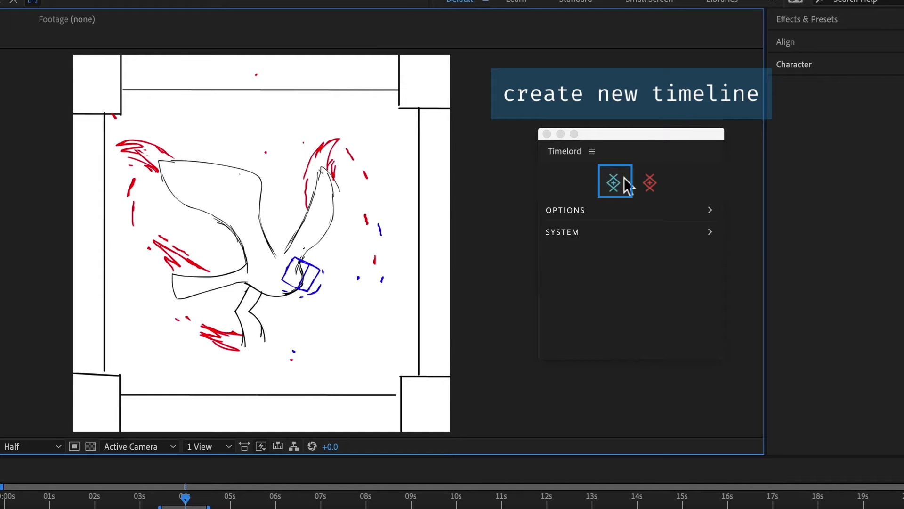
Create a new Photoshop timeline document, 01 from An, at 24 fps, matching the After Effects comp
click(614, 183)
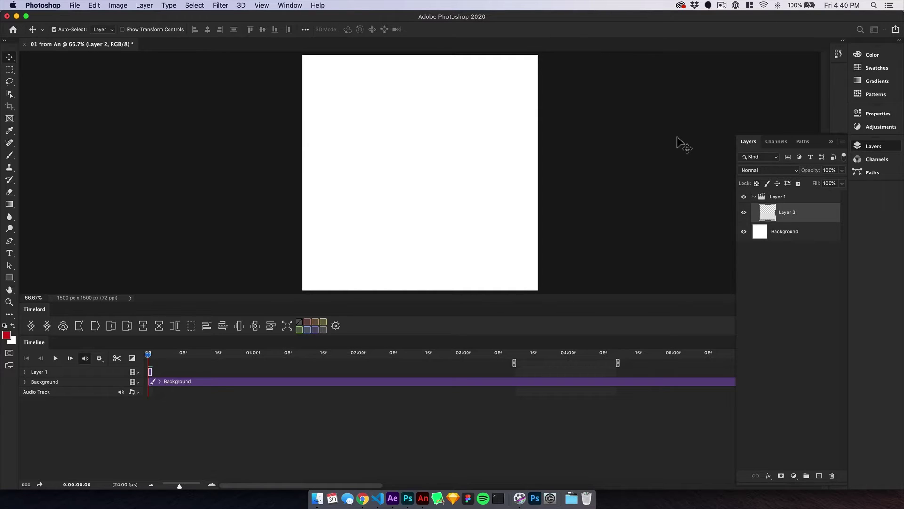
Bring Adobe Animate forward with Timelord_02.fla and its multi-layer timeline
click(426, 501)
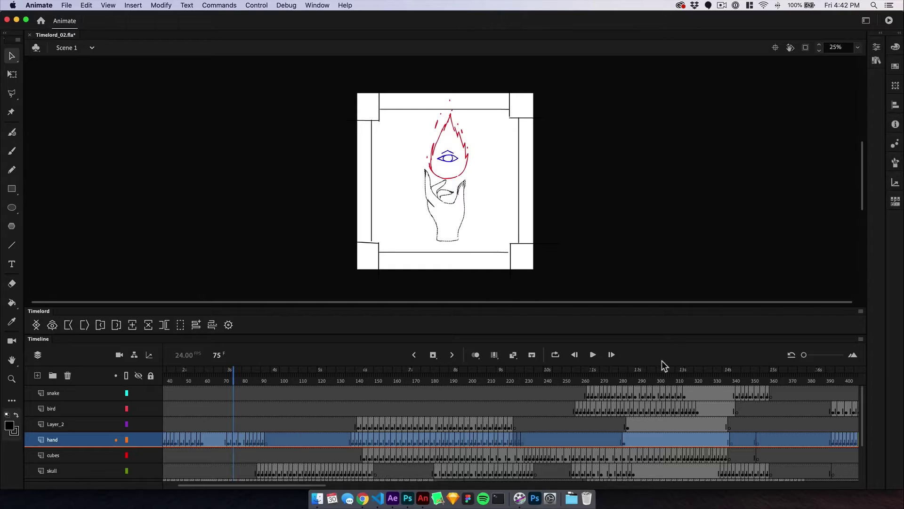
Zoom the timeline, then lengthen the hand keyframe at frame 50 by two frames and restore it
drag(810, 354, 822, 354)
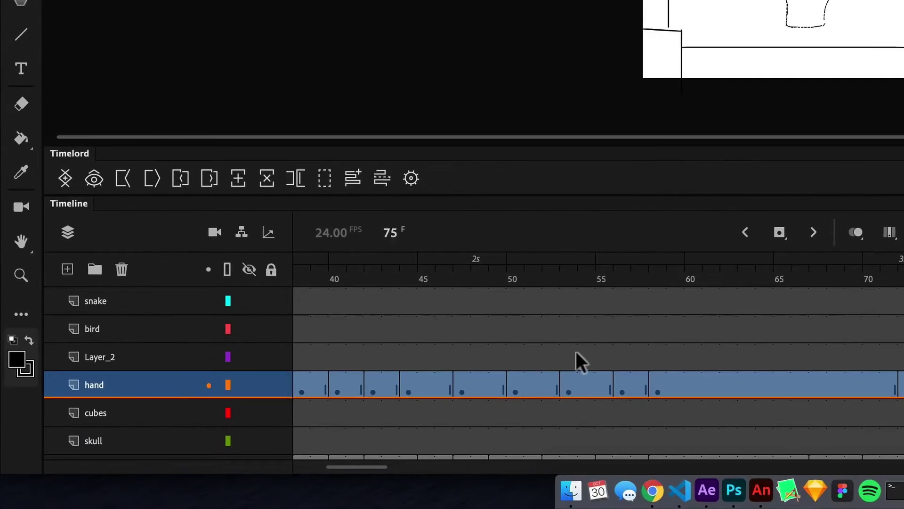
click(333, 421)
click(311, 436)
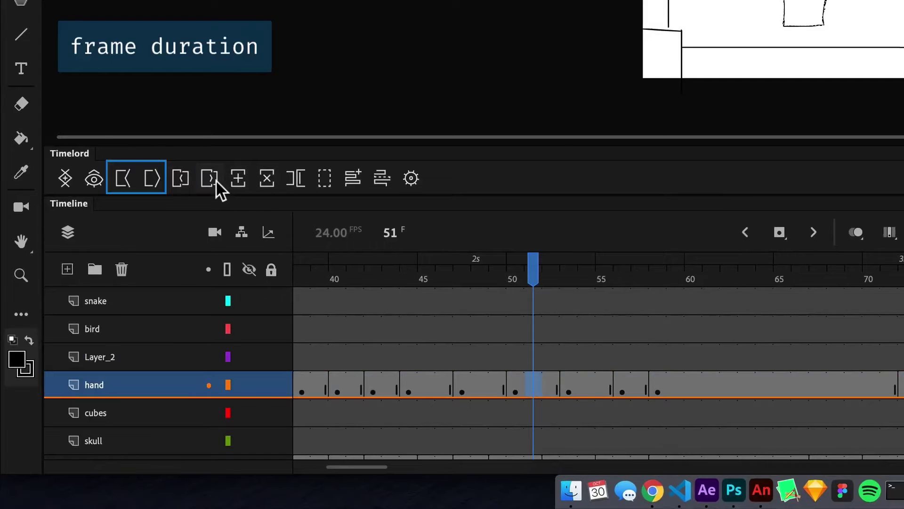
click(151, 183)
click(151, 184)
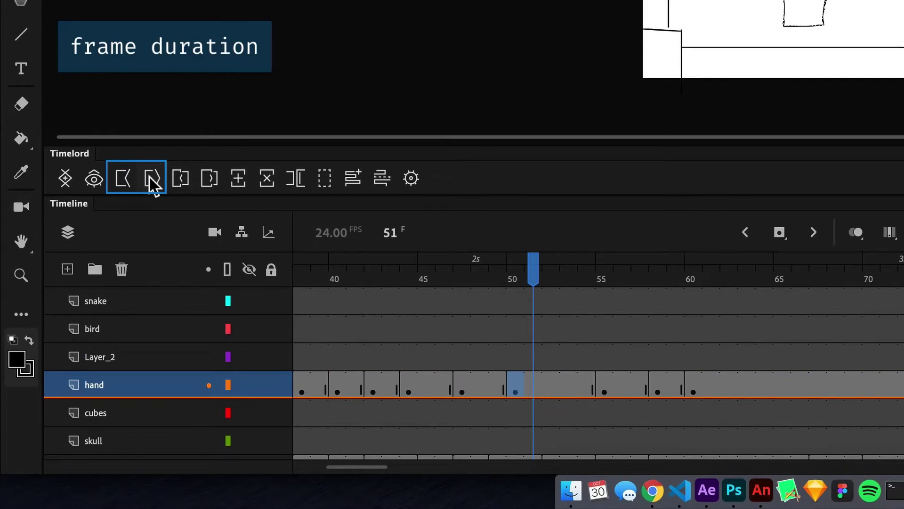
click(123, 178)
click(122, 178)
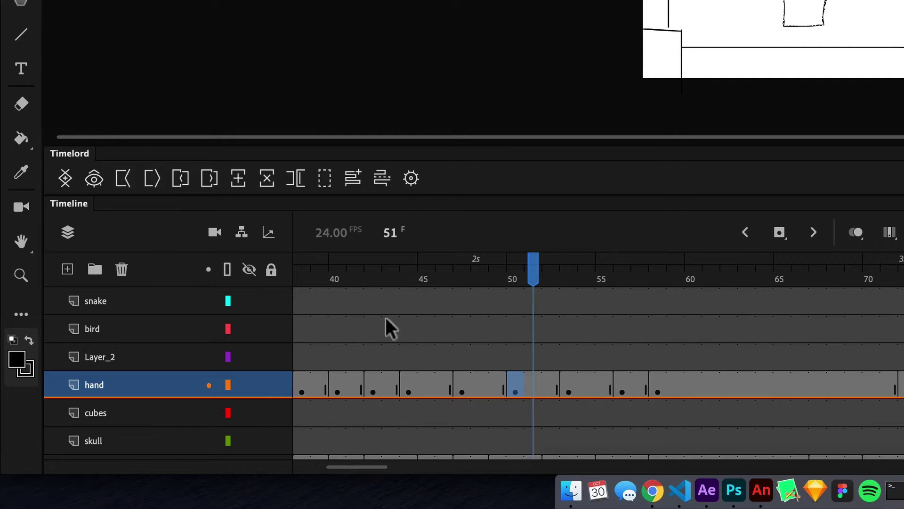
Roll the hand frame's out point two frames later, then back to its original position
click(210, 181)
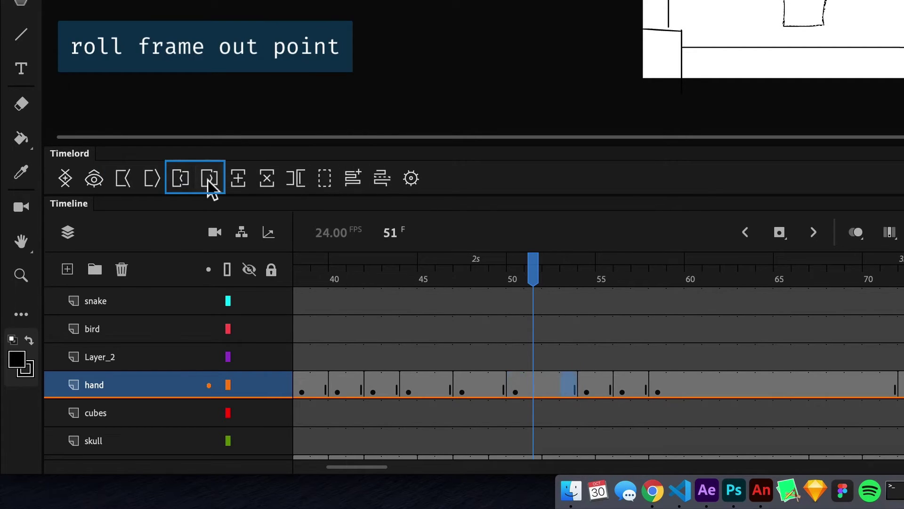
click(210, 181)
click(185, 185)
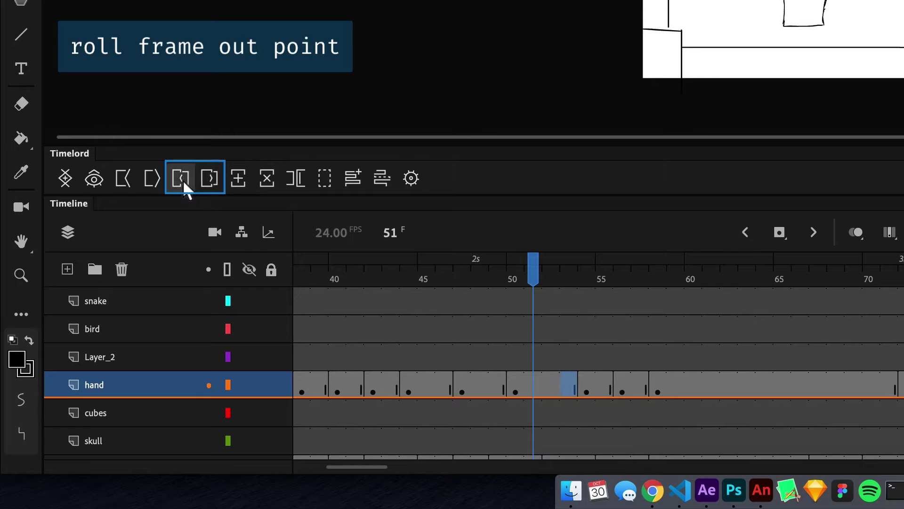
click(186, 184)
Lengthen the bird_2 and eye frame-50 keyframes by 20 frames, then restore their original timing
scroll(410, 395, down, 3)
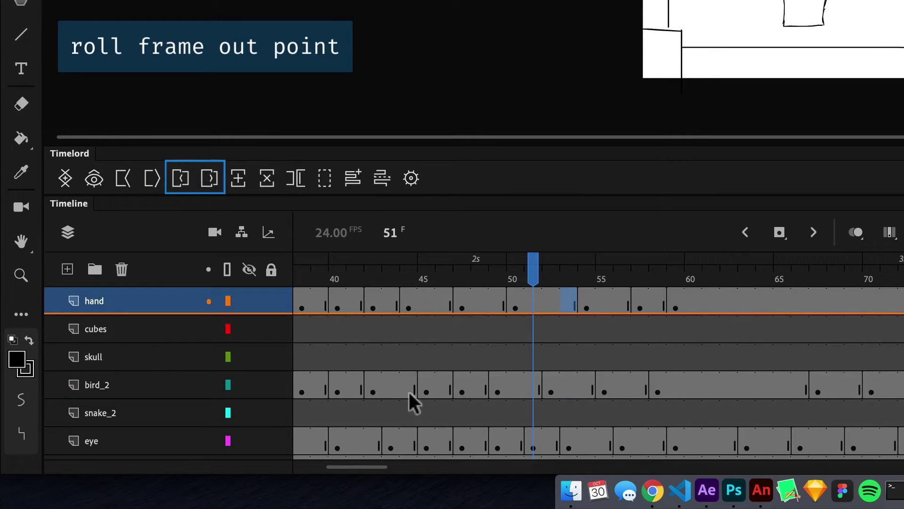
click(518, 380)
click(511, 438)
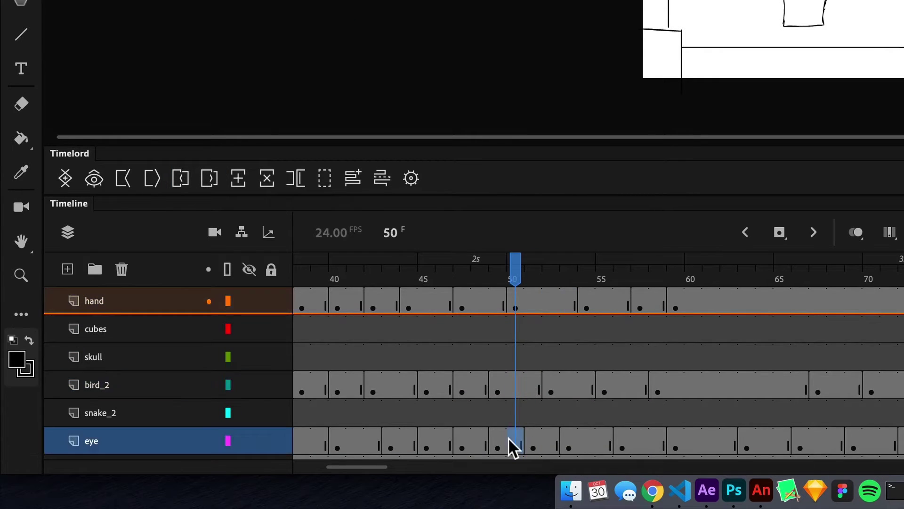
shift+click(518, 380)
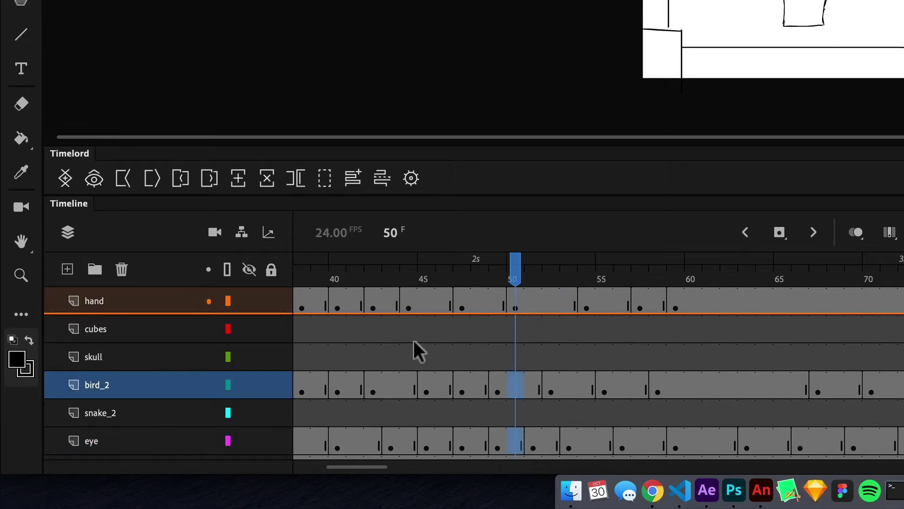
shift+click(152, 178)
shift+click(152, 178)
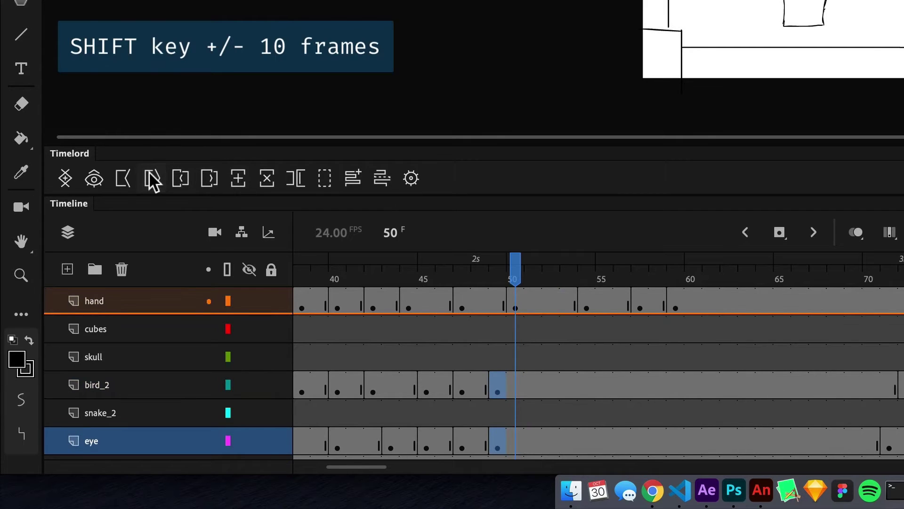
shift+click(126, 177)
shift+click(126, 177)
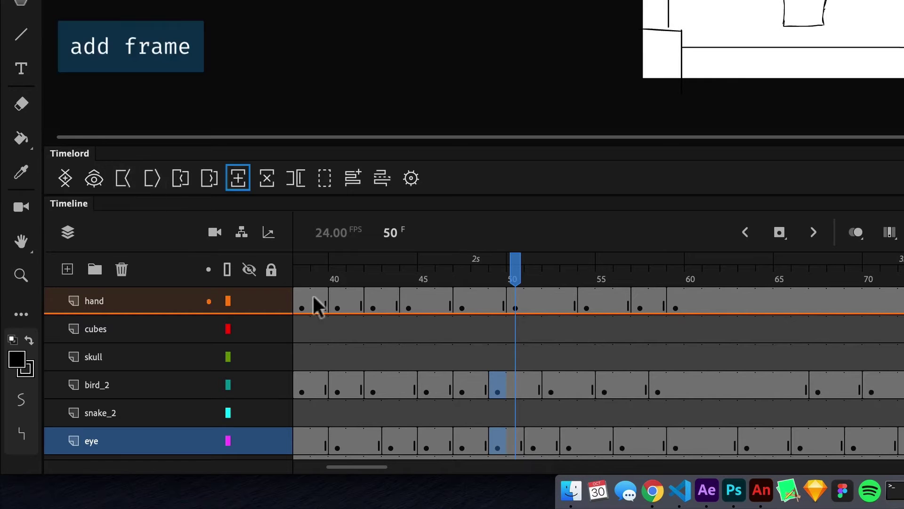
click(533, 383)
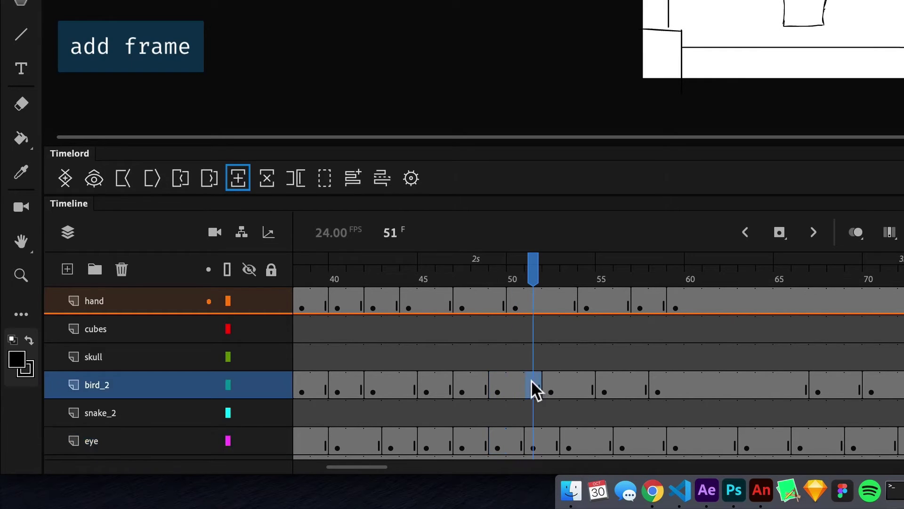
click(239, 187)
click(240, 187)
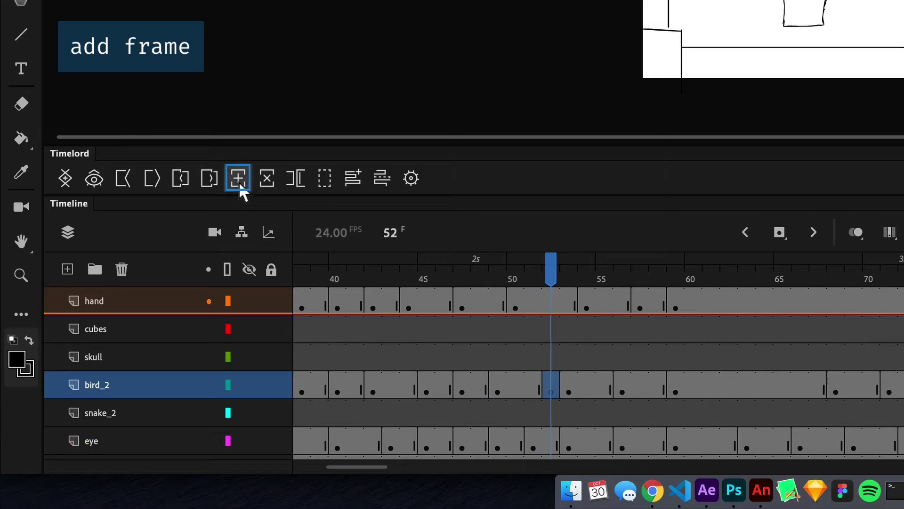
click(239, 188)
click(240, 188)
click(240, 188)
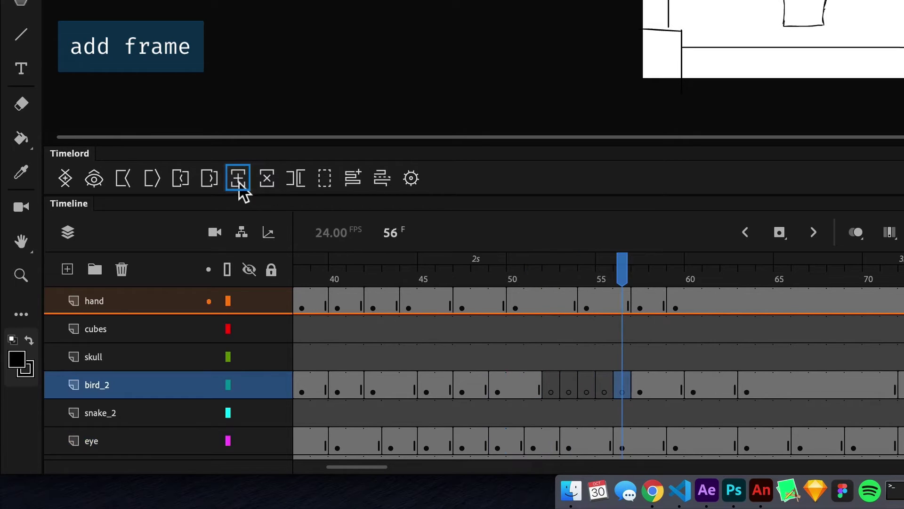
click(267, 185)
click(267, 185)
click(266, 185)
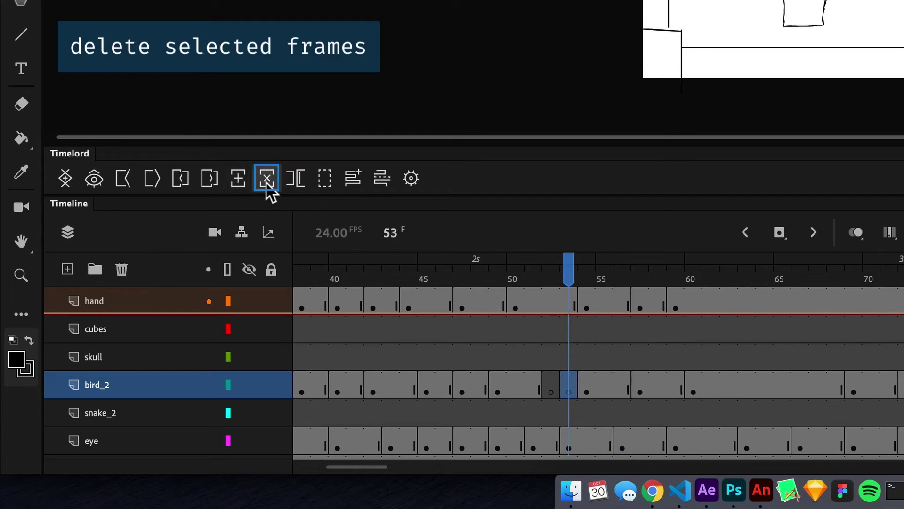
click(267, 185)
click(267, 185)
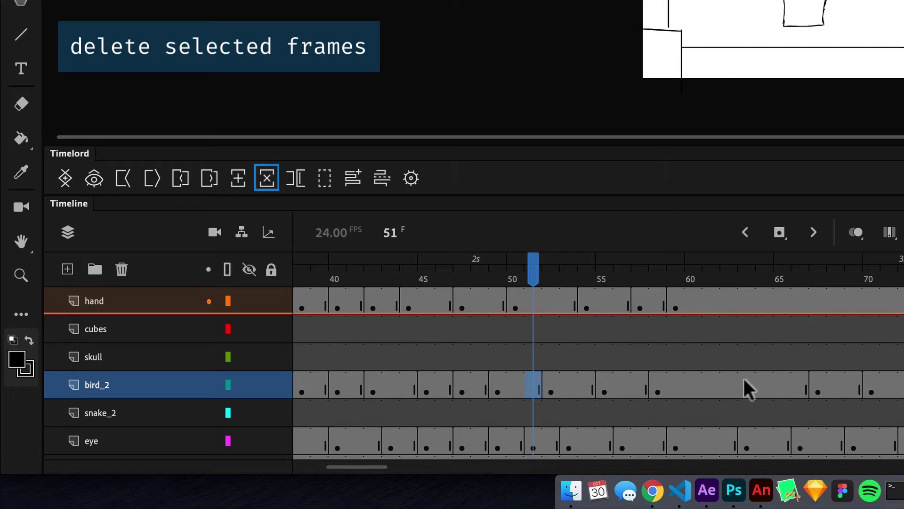
click(731, 388)
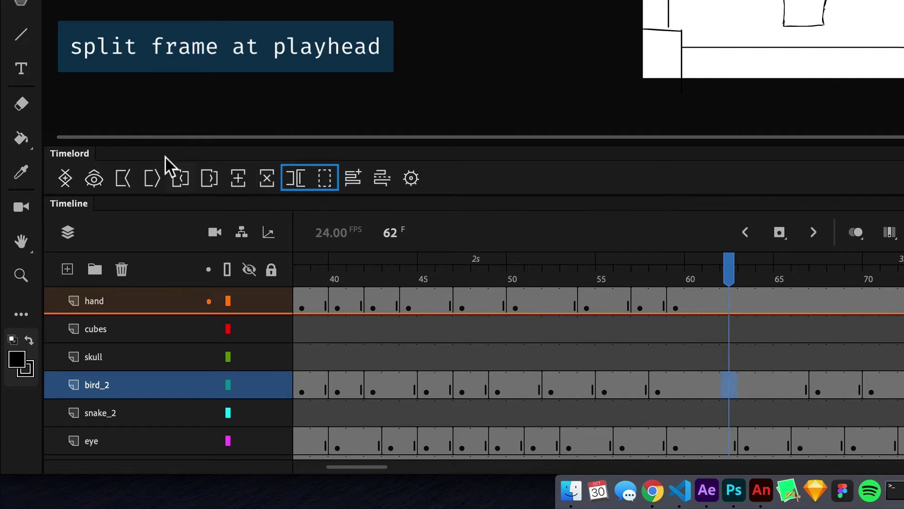
Split bird_2 at frame 62, clear the new keyframe, and add Layer_1 above bird_2
click(298, 185)
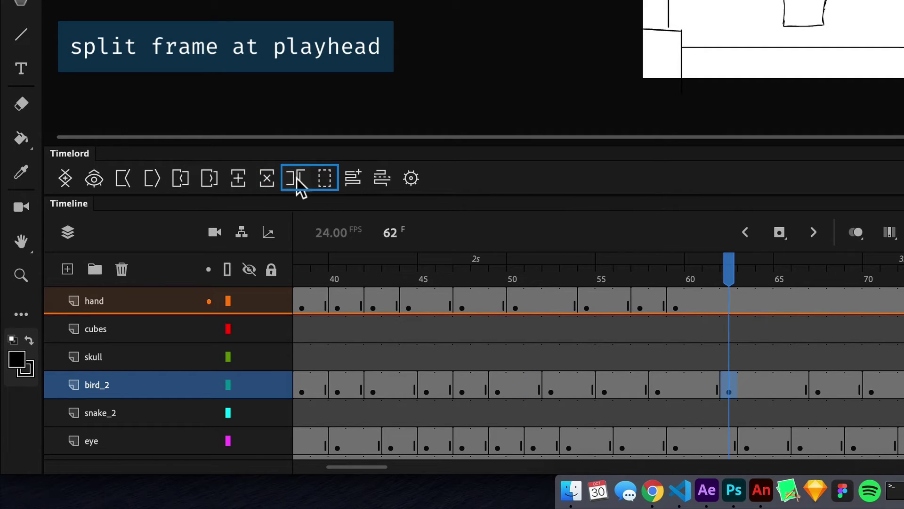
click(325, 181)
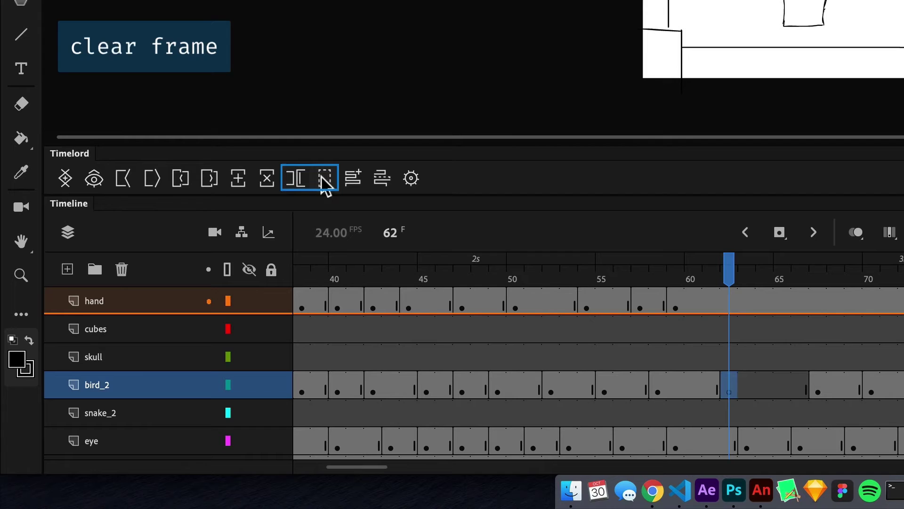
click(353, 179)
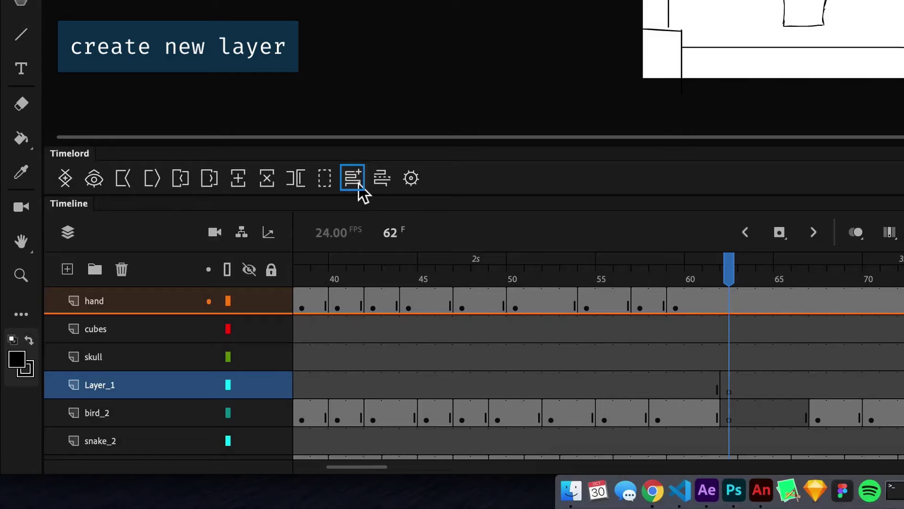
Create a blank hand_Timing layer copying the hand layer's keyframe timing from frame 44
scroll(391, 306, up, 4)
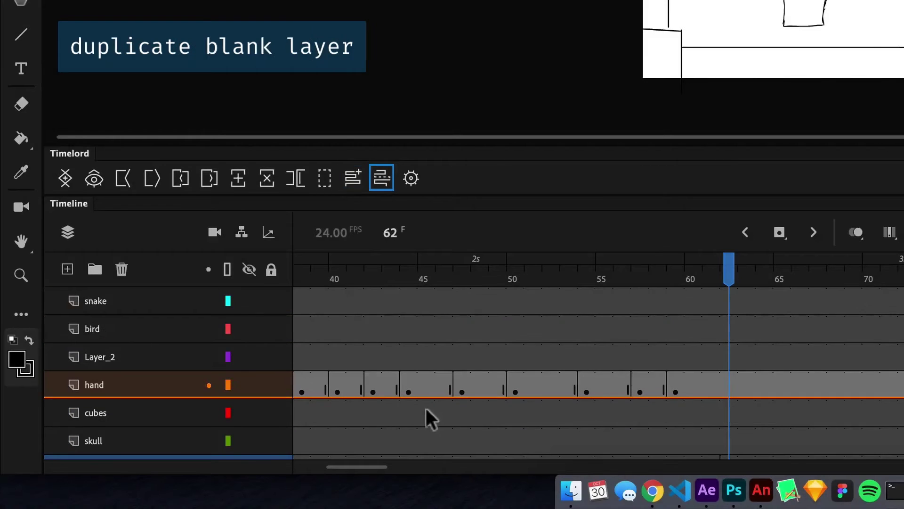
click(409, 387)
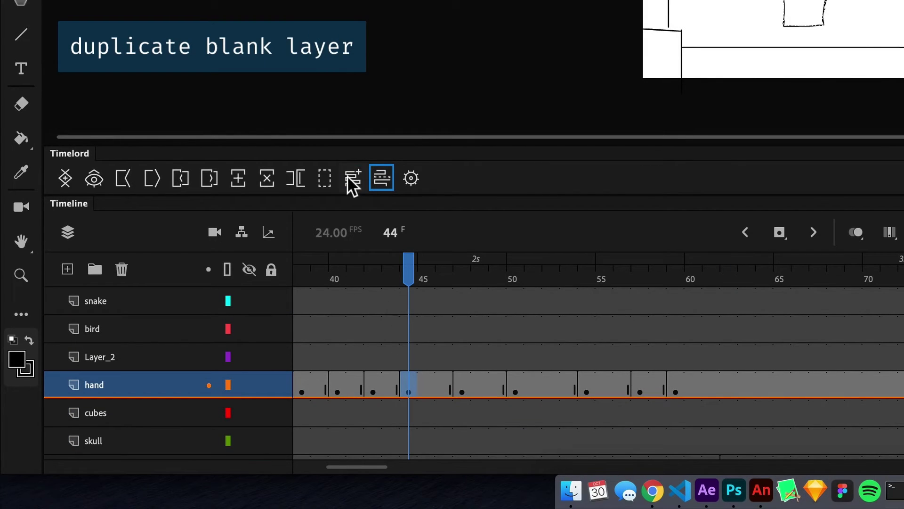
click(391, 186)
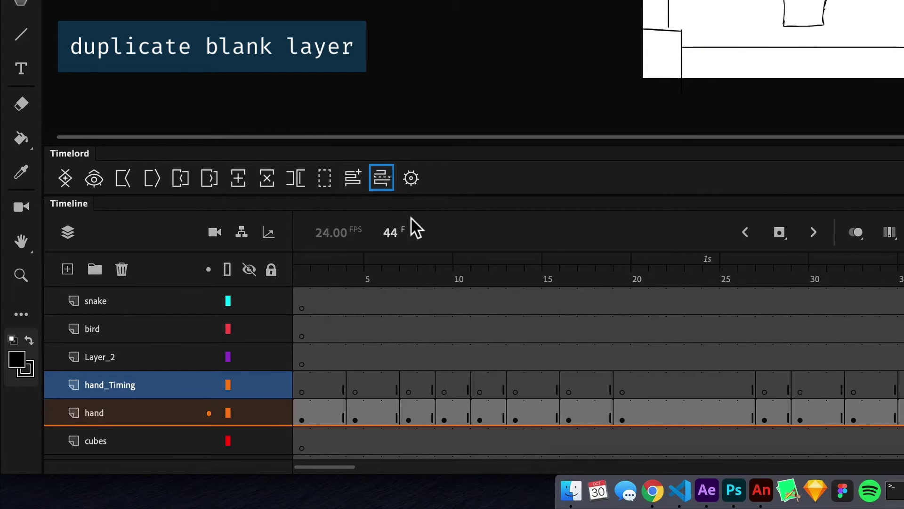
Select frames 11–12 and 16–18 on both hand layers, then show Photoshop's Timelord_rp_03.psd at 3:08
drag(473, 390, 492, 412)
drag(573, 383, 604, 400)
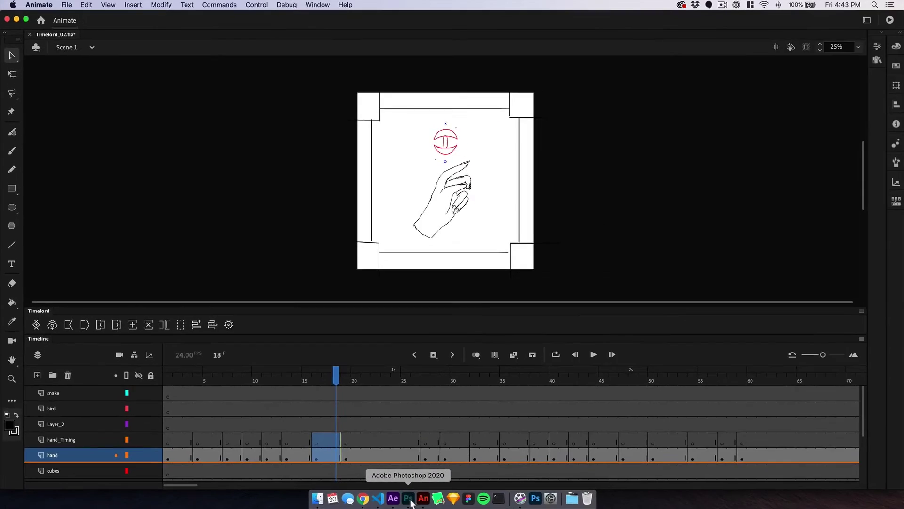
click(733, 491)
drag(597, 354, 583, 355)
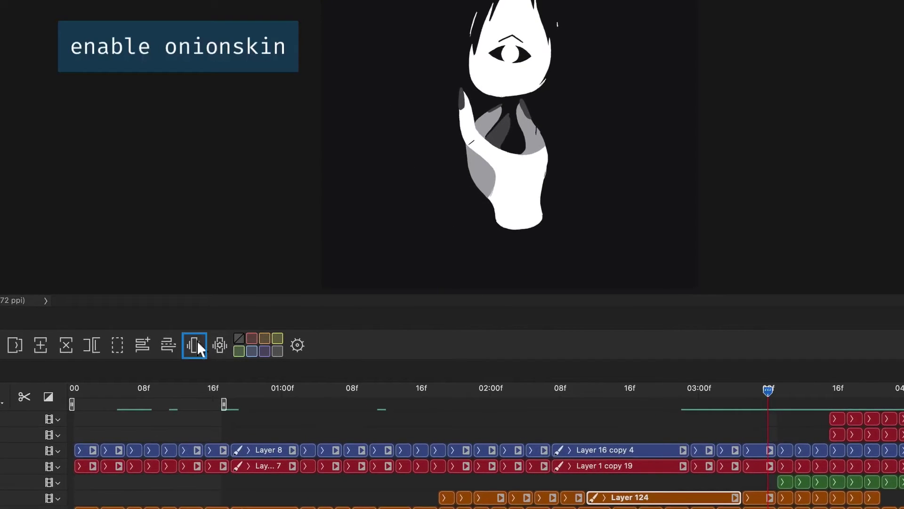
Preview onion skin, confirm its options (2 before, 1 after, 50%–25% opacity), then disable it
click(200, 346)
drag(764, 388, 864, 403)
click(220, 346)
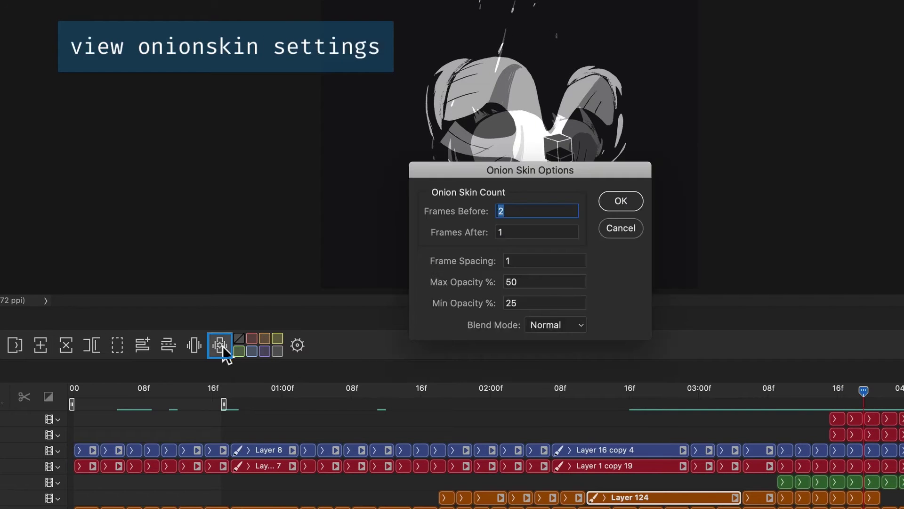
click(617, 201)
click(191, 347)
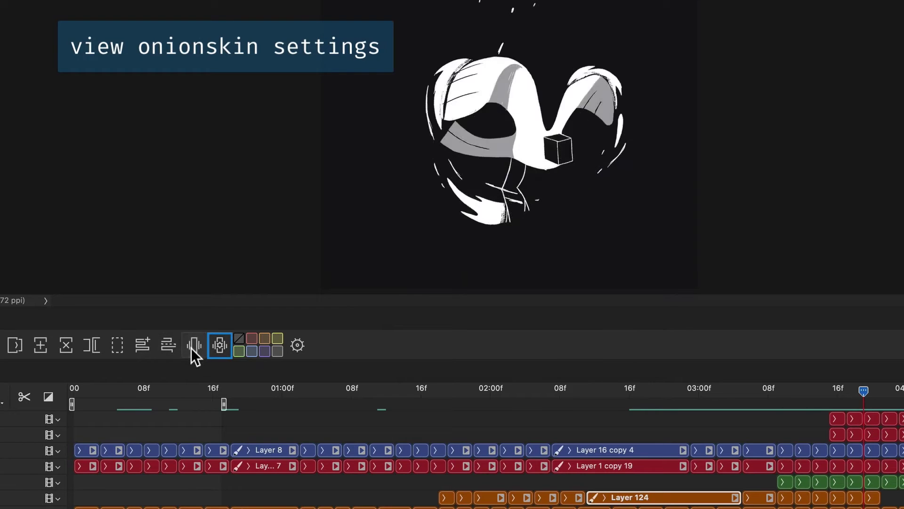
Select the top row's frames from about 3:16 and cycle their colour label, ending on green
click(836, 418)
scroll(827, 418, right, 10)
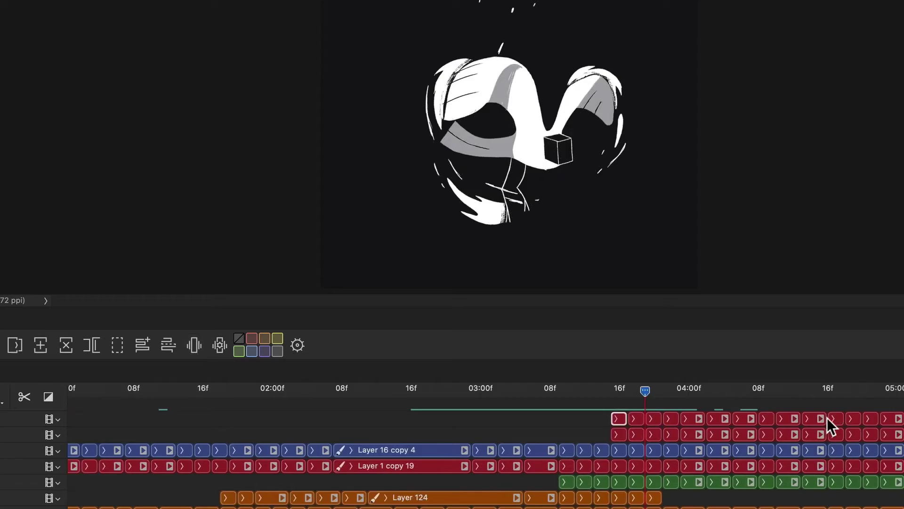
shift+click(785, 417)
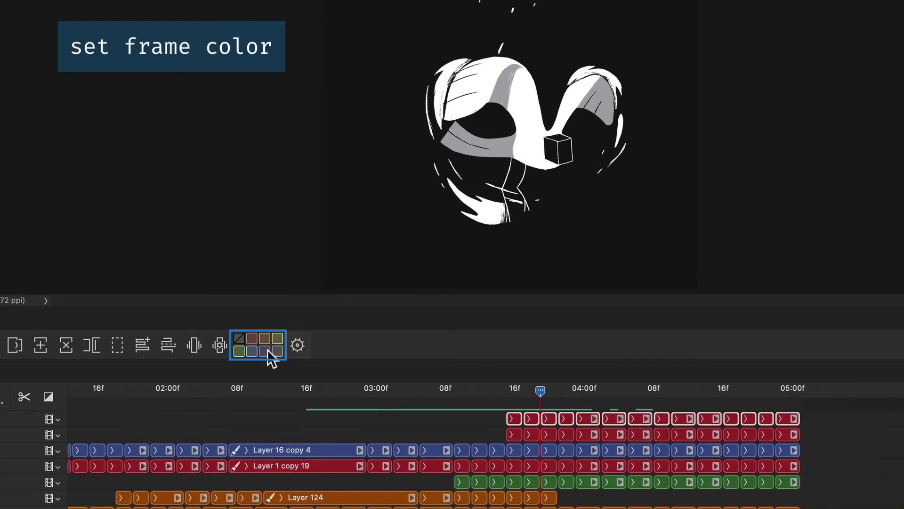
click(264, 337)
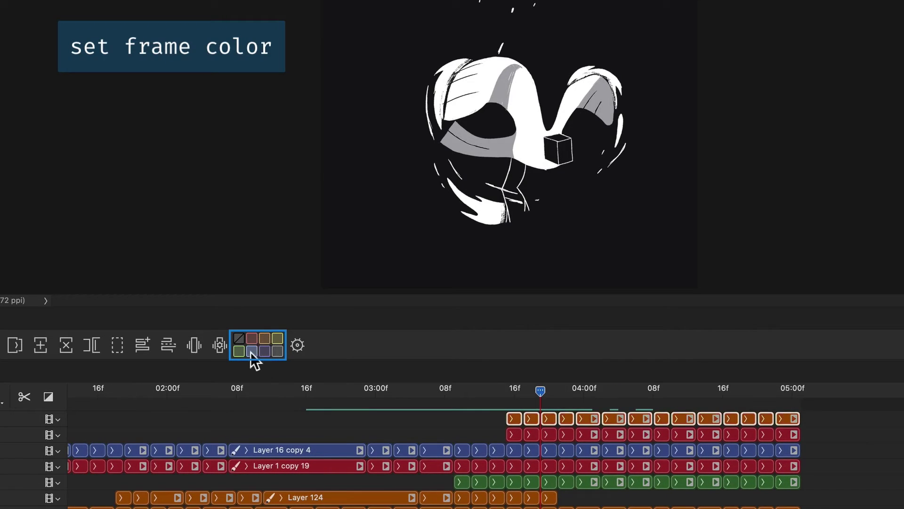
click(251, 351)
click(277, 339)
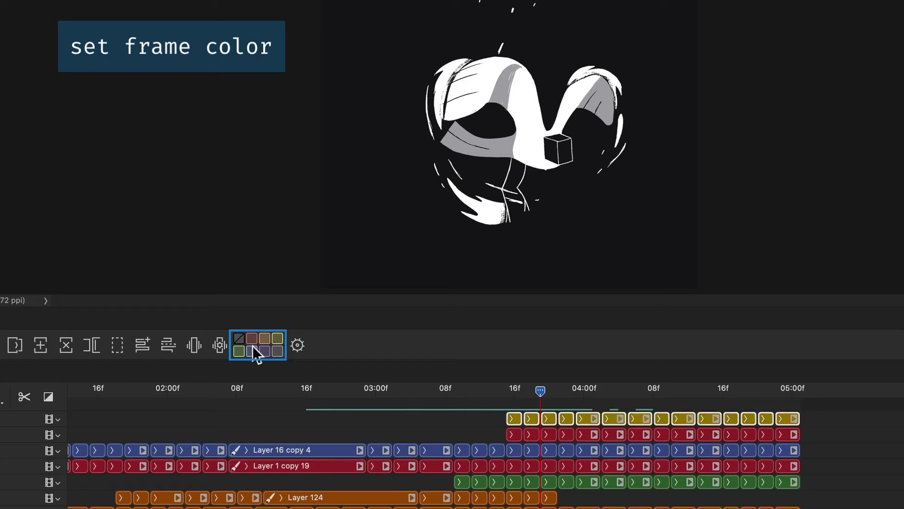
click(238, 349)
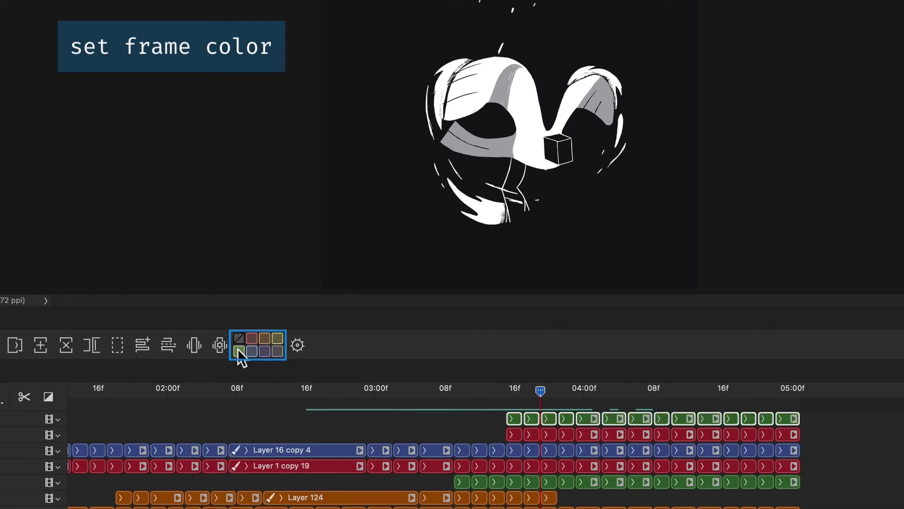
Set Timelord's toolbar button visibility to All for Photoshop and Animate and save
click(298, 345)
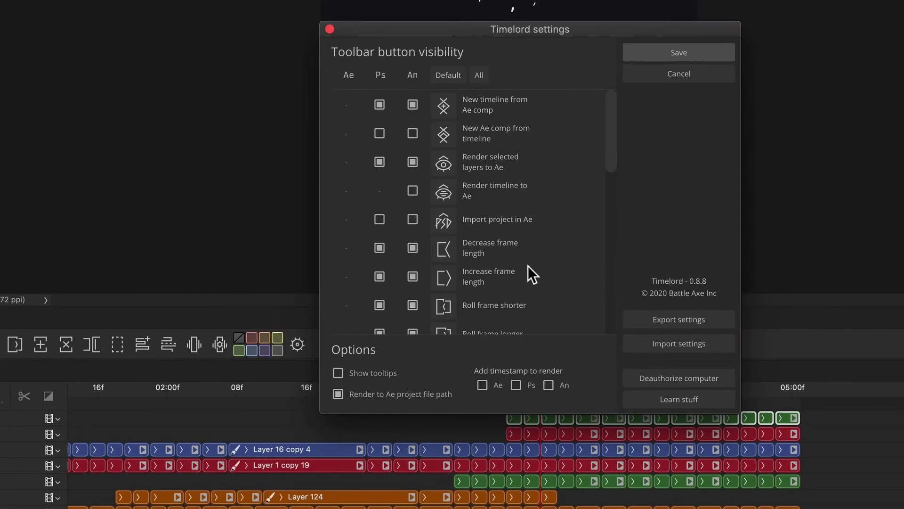
scroll(527, 276, down, 10)
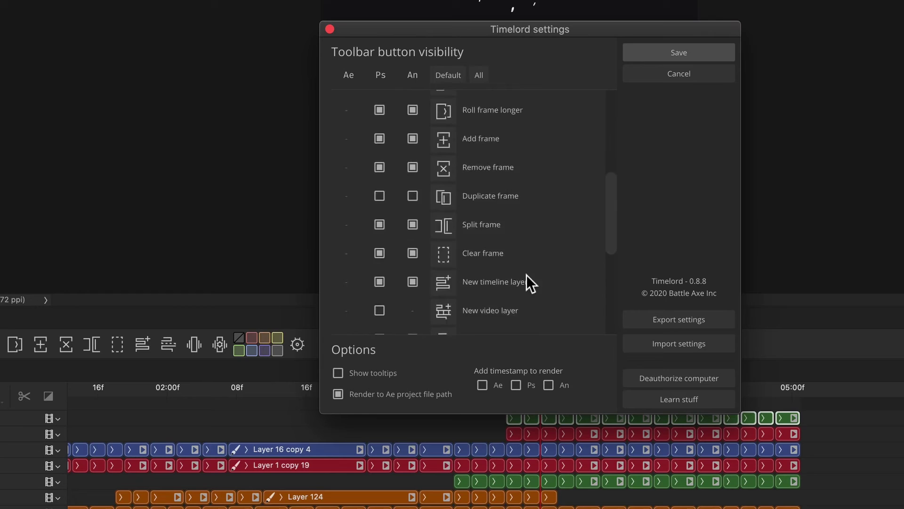
scroll(516, 280, up, 8)
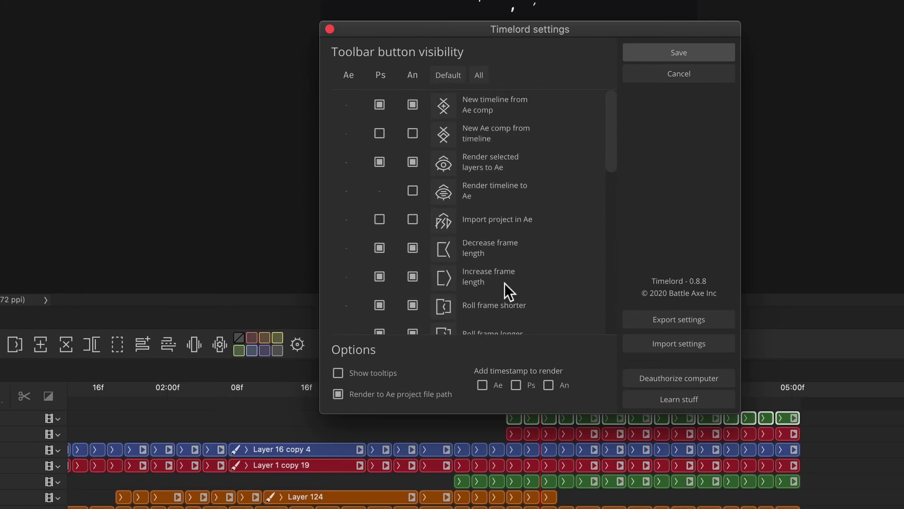
click(477, 75)
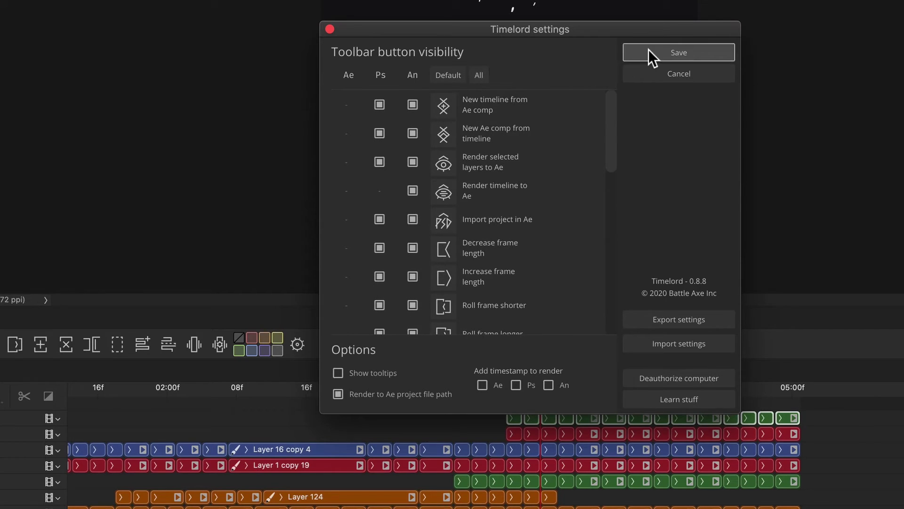
click(648, 51)
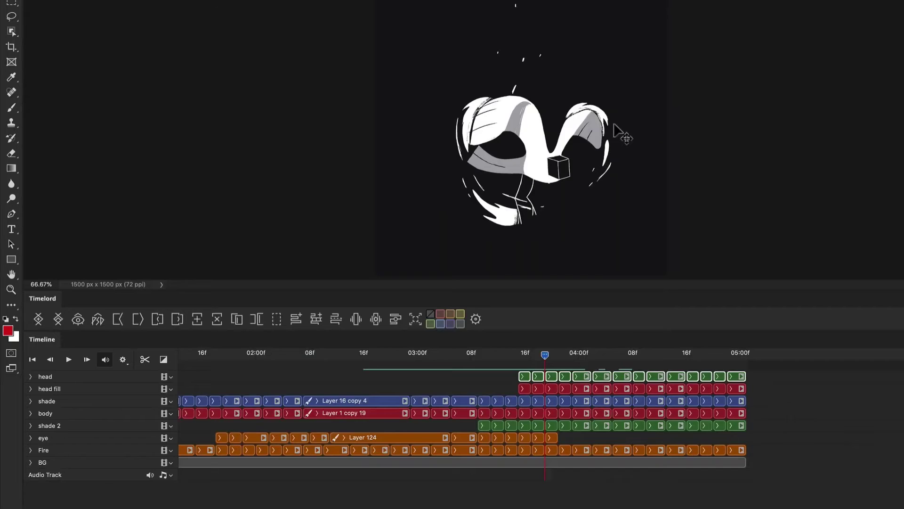
Import the Timelord_rp_03 animation as a layered comp and scrub to 0:00:00:23
click(58, 327)
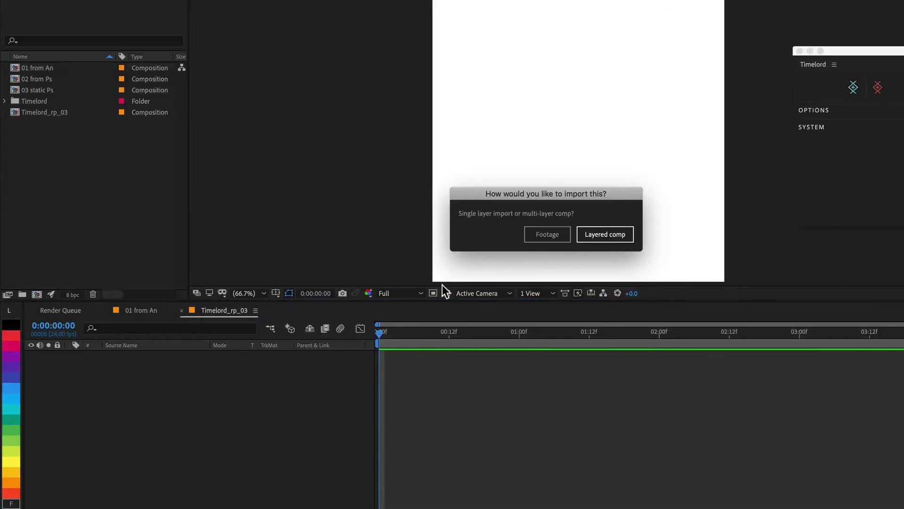
click(553, 235)
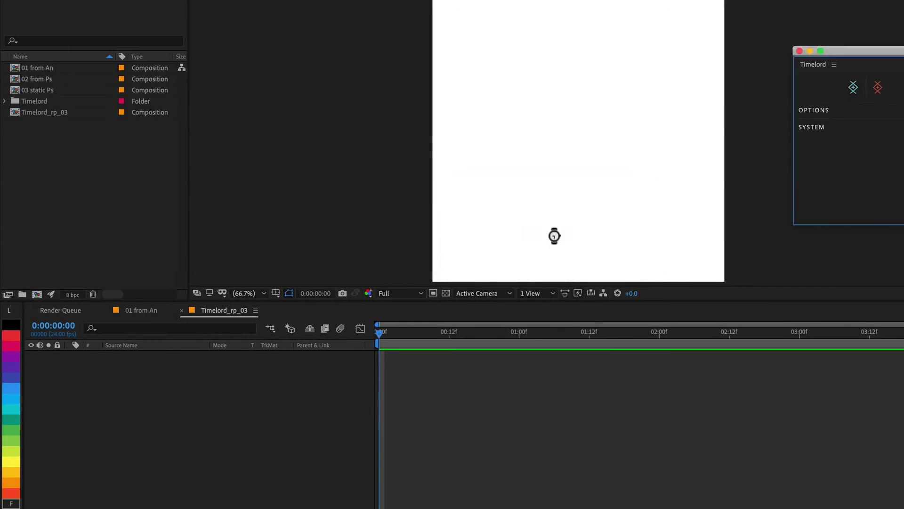
drag(440, 341, 513, 351)
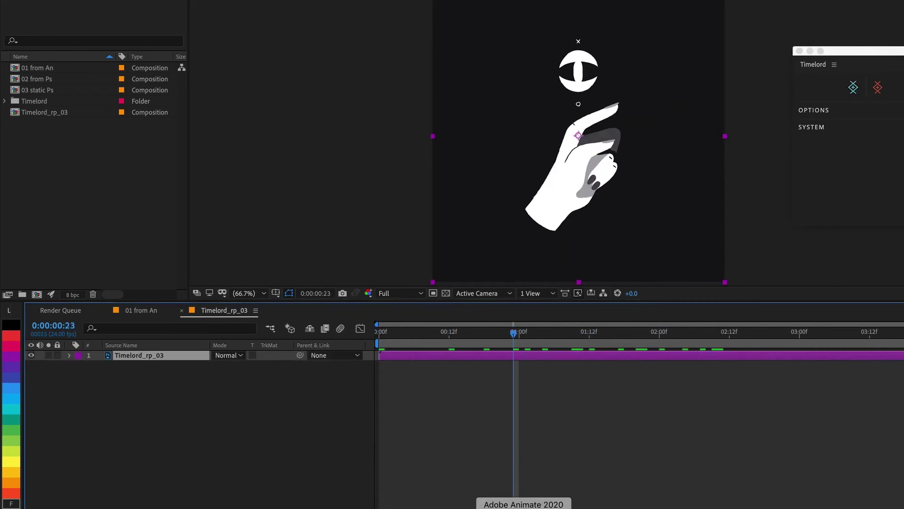
In Photoshop, duplicate head fill's first frame, then remove its extra last frame
click(504, 507)
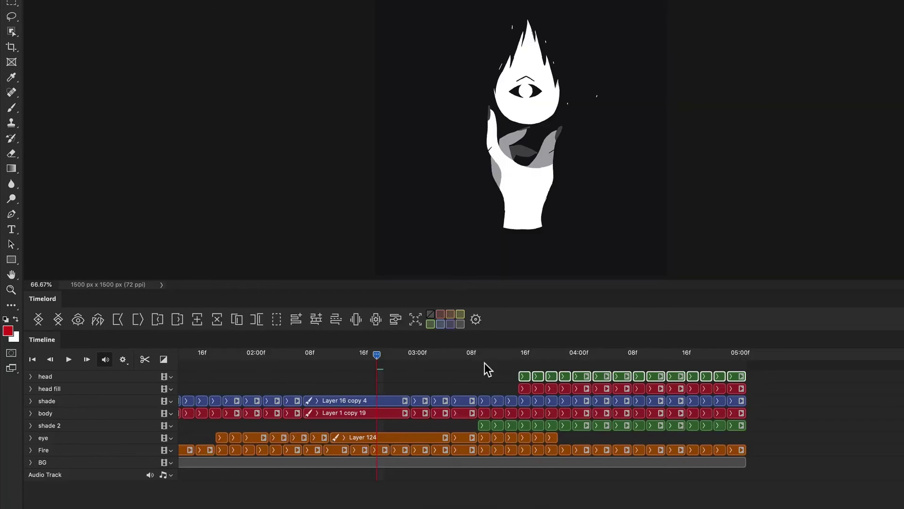
click(497, 375)
click(524, 389)
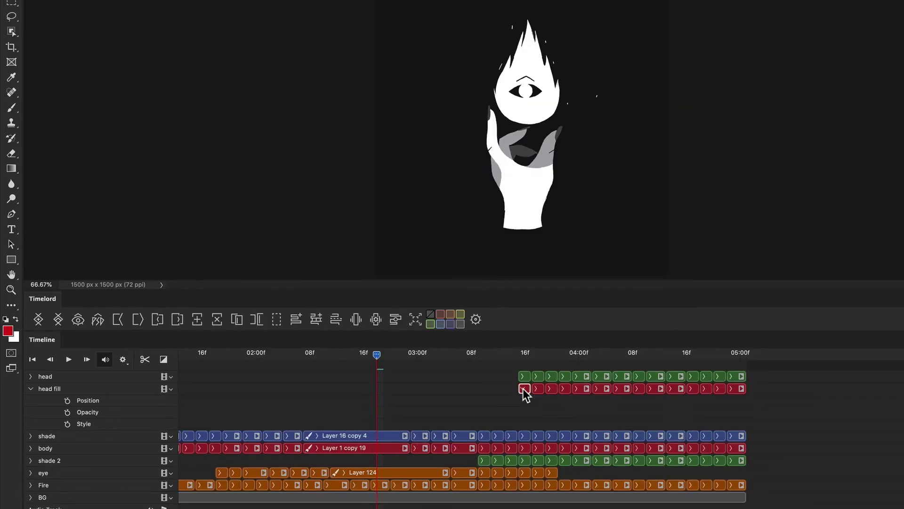
click(238, 322)
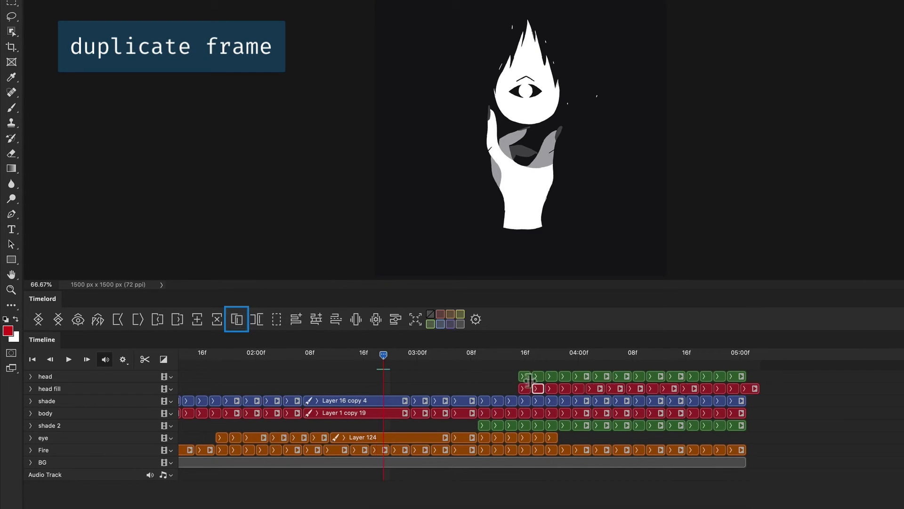
click(754, 389)
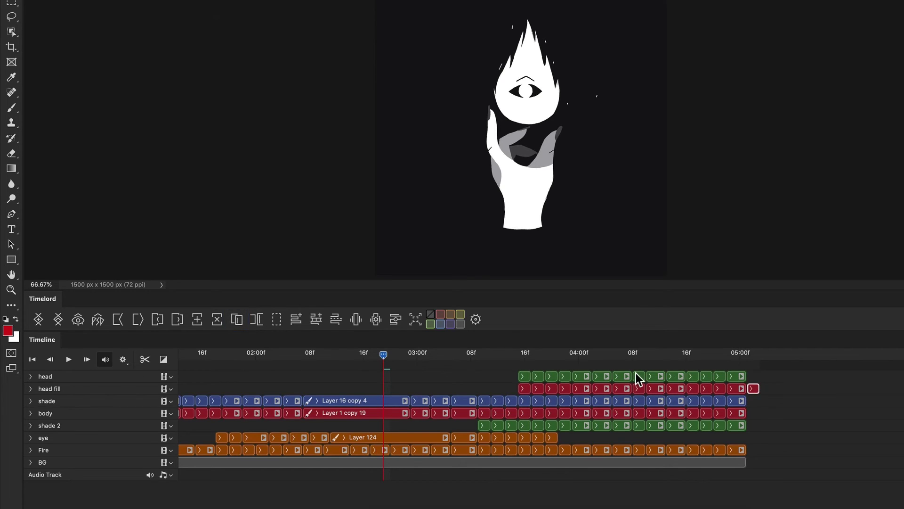
click(216, 319)
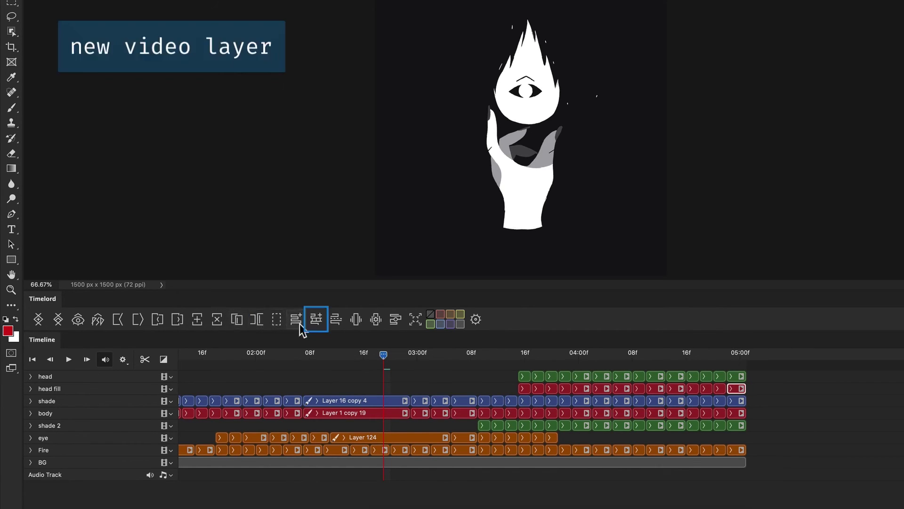
click(320, 325)
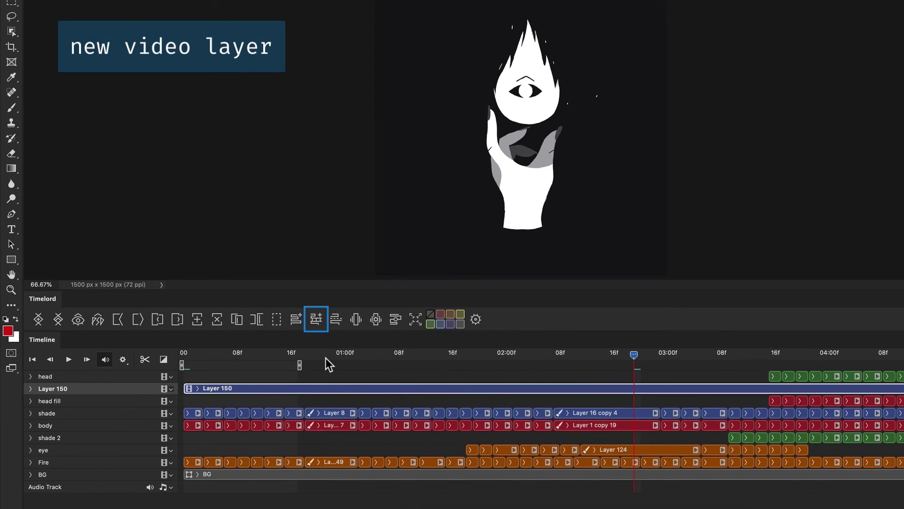
click(451, 323)
click(217, 320)
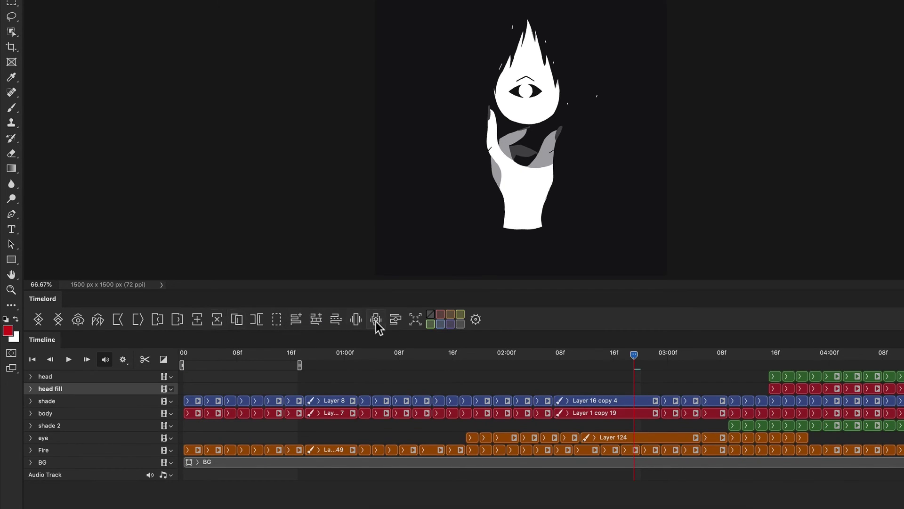
click(417, 320)
Solo the shade layer, then the body layer, clear solo, and expand Timelord's SYSTEM section in After Effects
click(396, 323)
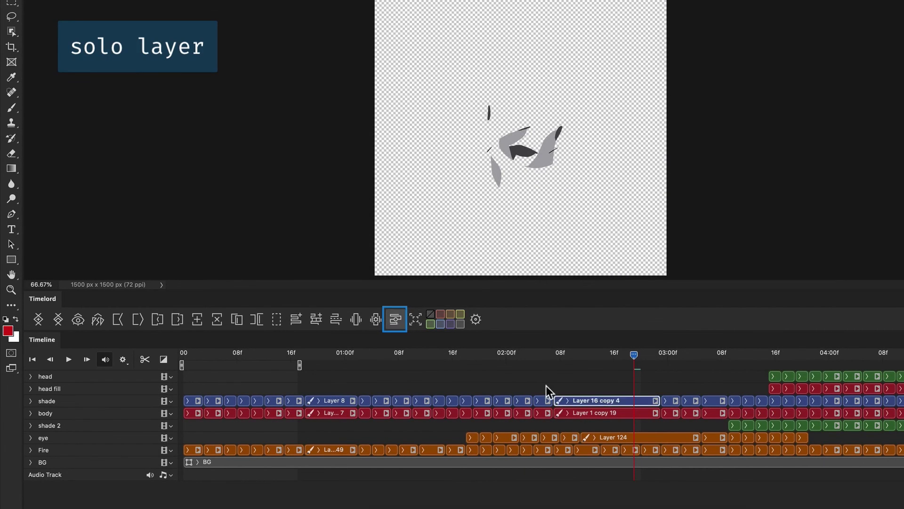
click(614, 411)
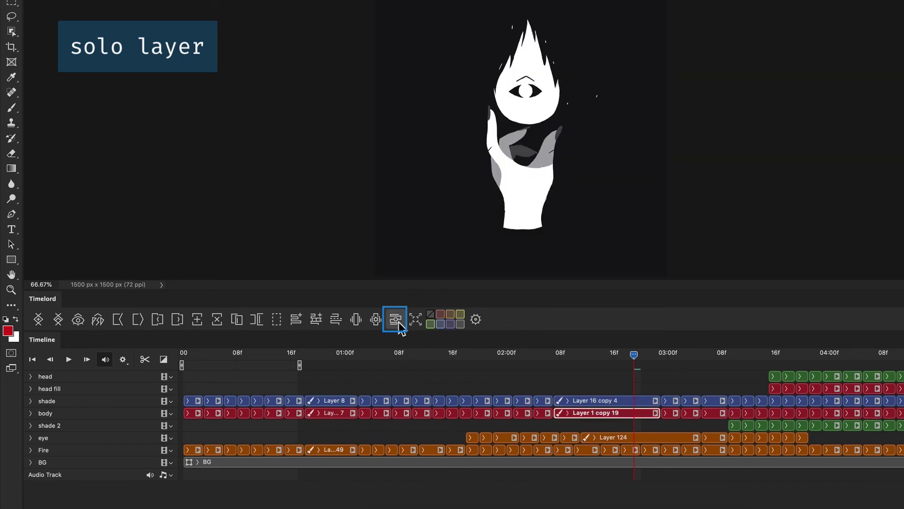
click(399, 321)
click(398, 322)
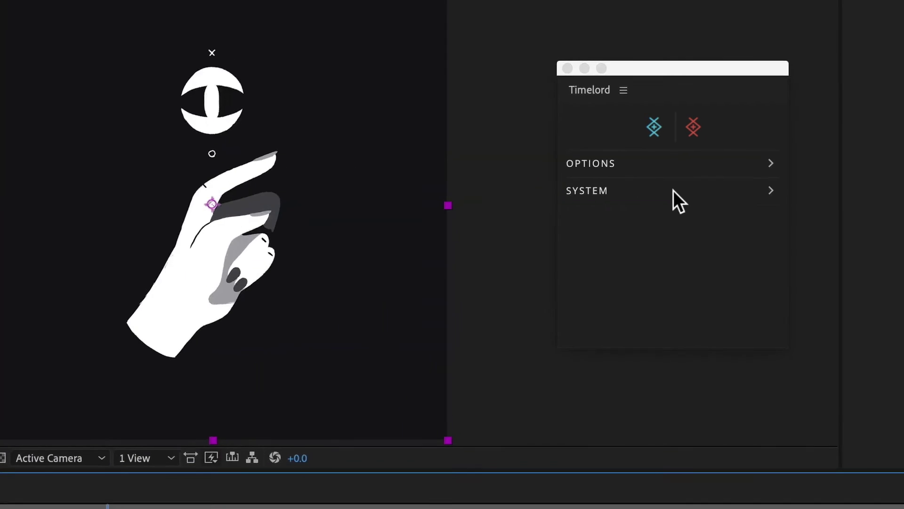
click(671, 191)
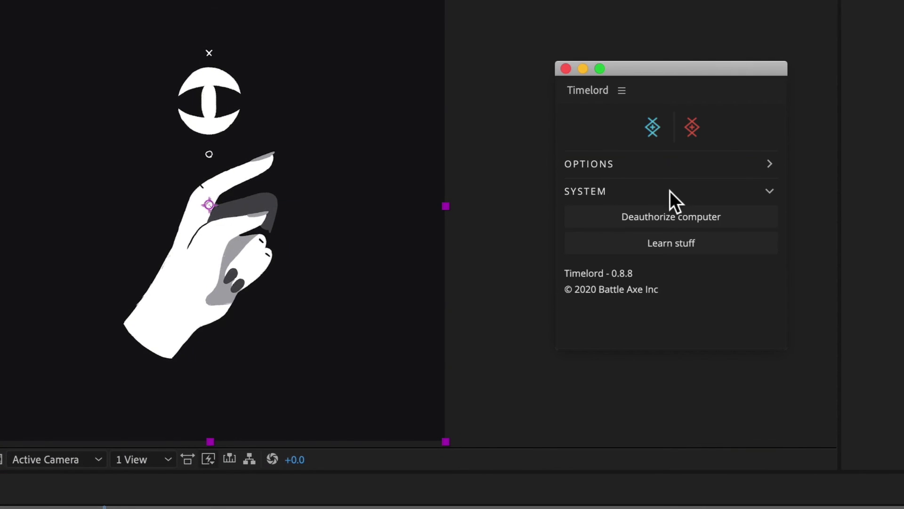